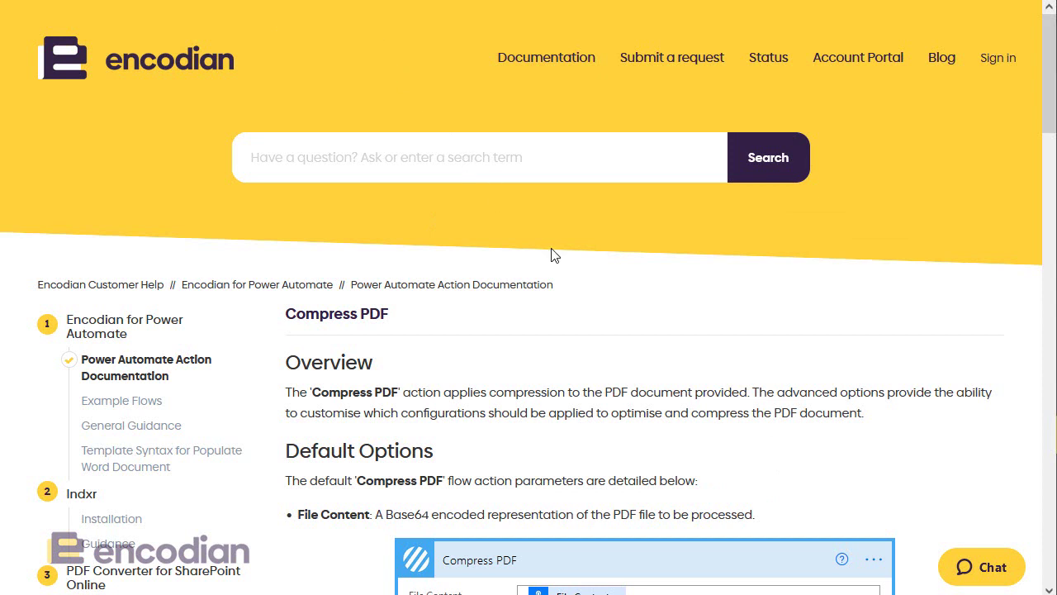
Scroll to Advanced Options and highlight the Flatten Annotations and Delete Annotations descriptions.
scroll(586, 282, "down", 2)
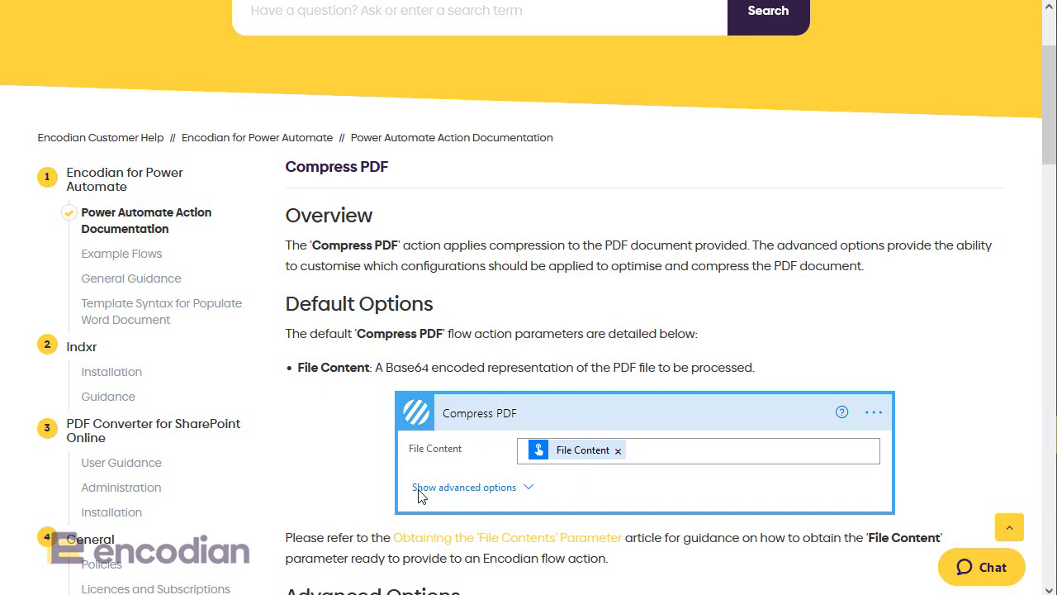
scroll(451, 419, "down", 3)
scroll(463, 403, "down", 5)
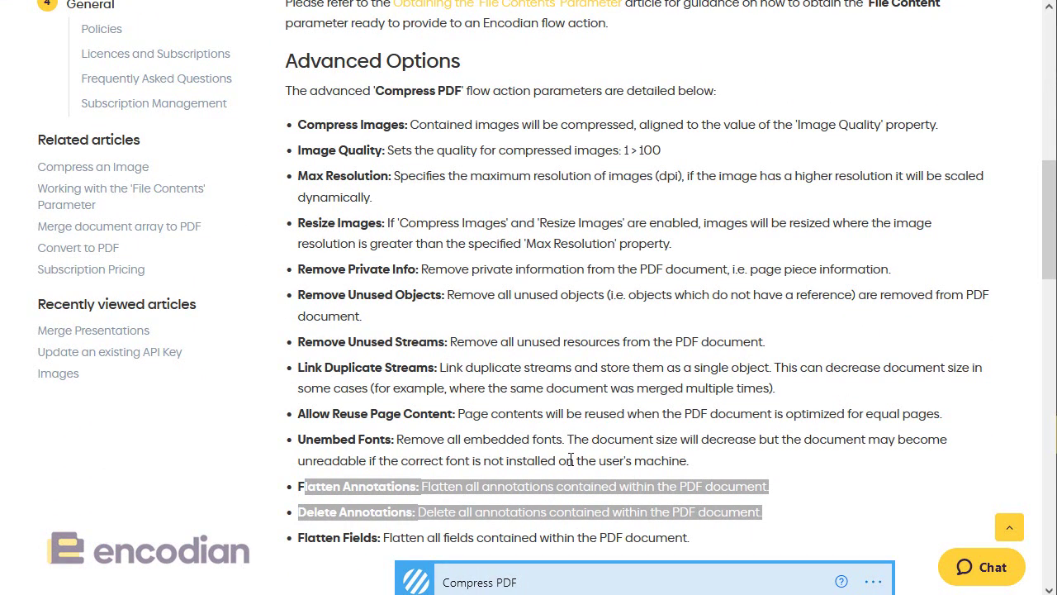
left_click(772, 522)
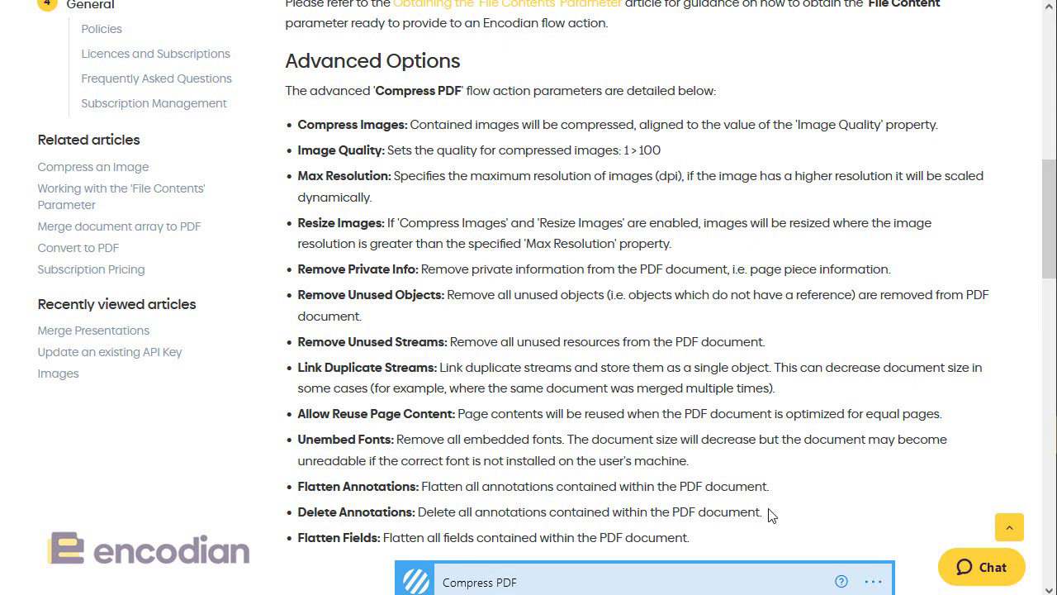
left_click_drag(766, 512, 296, 486)
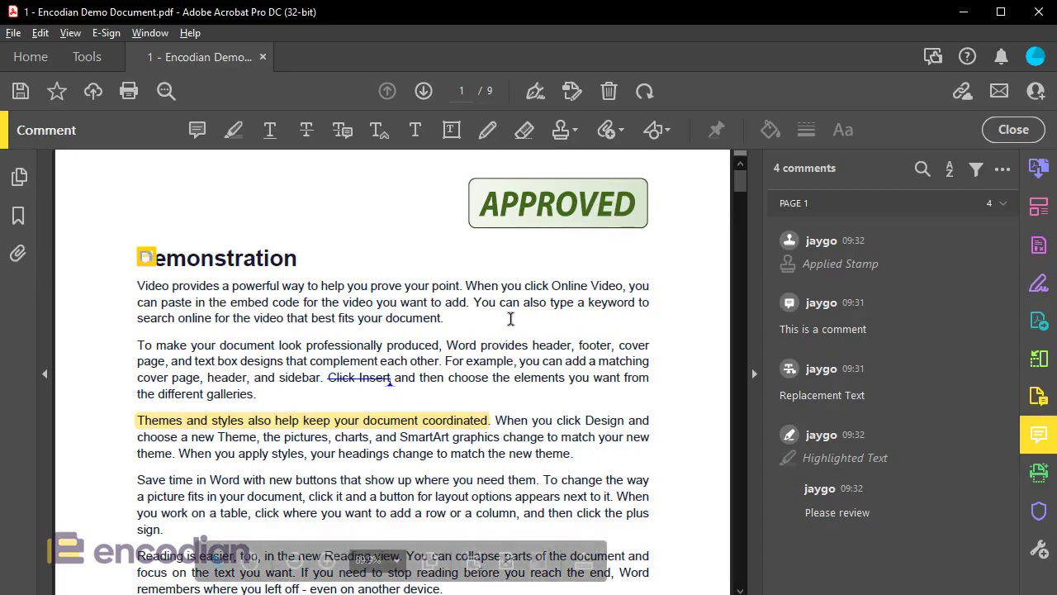
Show the sticky-note comment on the original Encodian Demo Document in Acrobat.
mouse_move(149, 255)
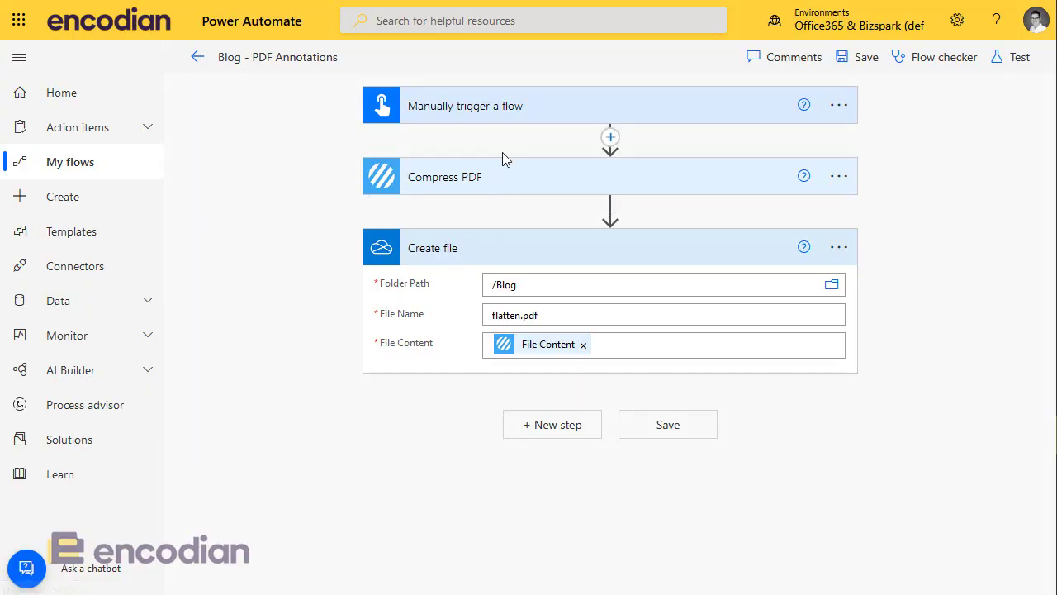
left_click(513, 117)
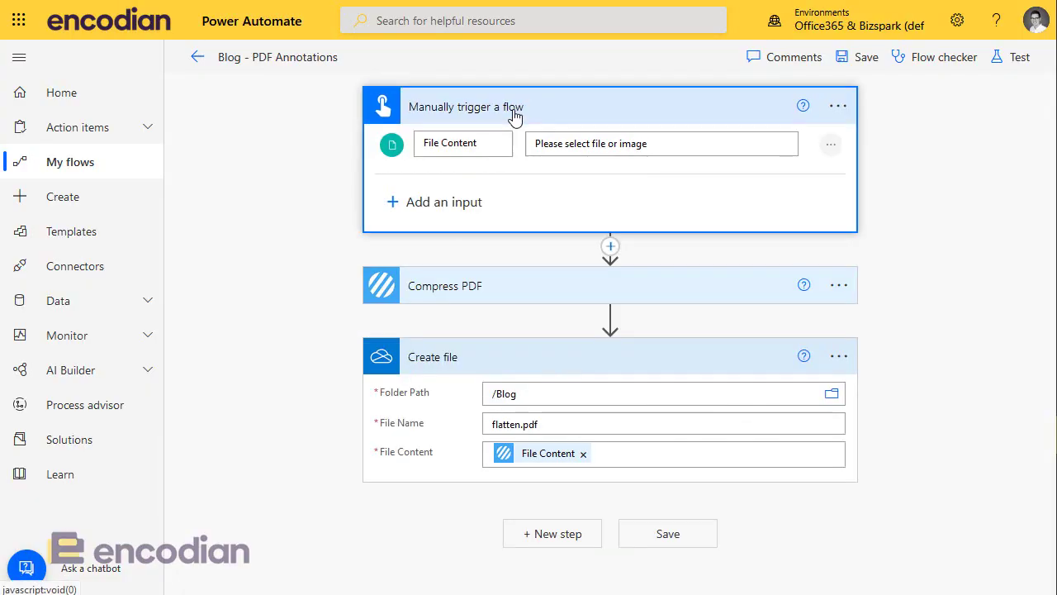
left_click(514, 111)
left_click(512, 175)
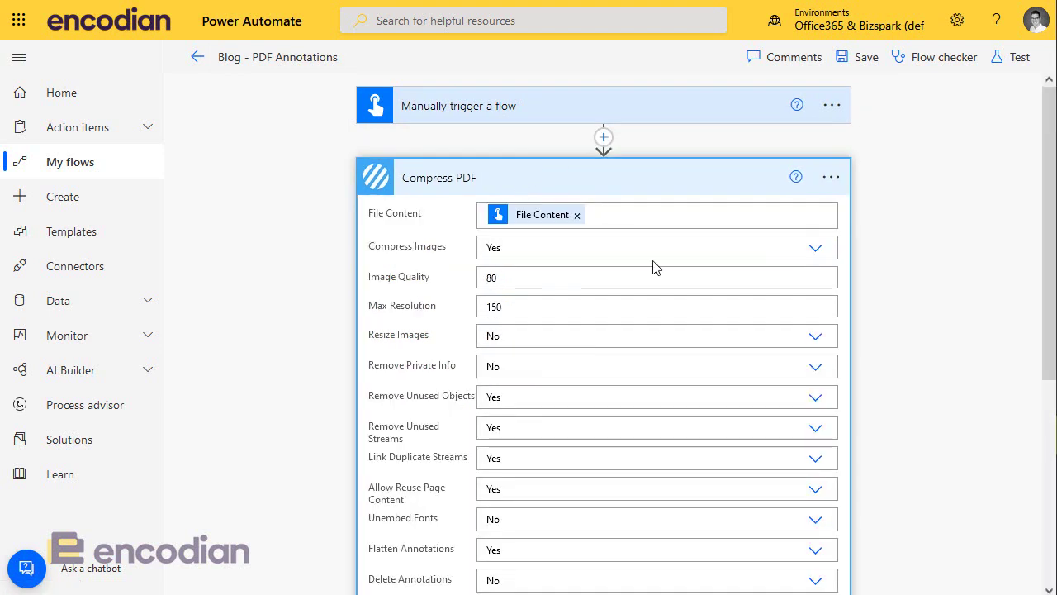
scroll(656, 259, "down", 1)
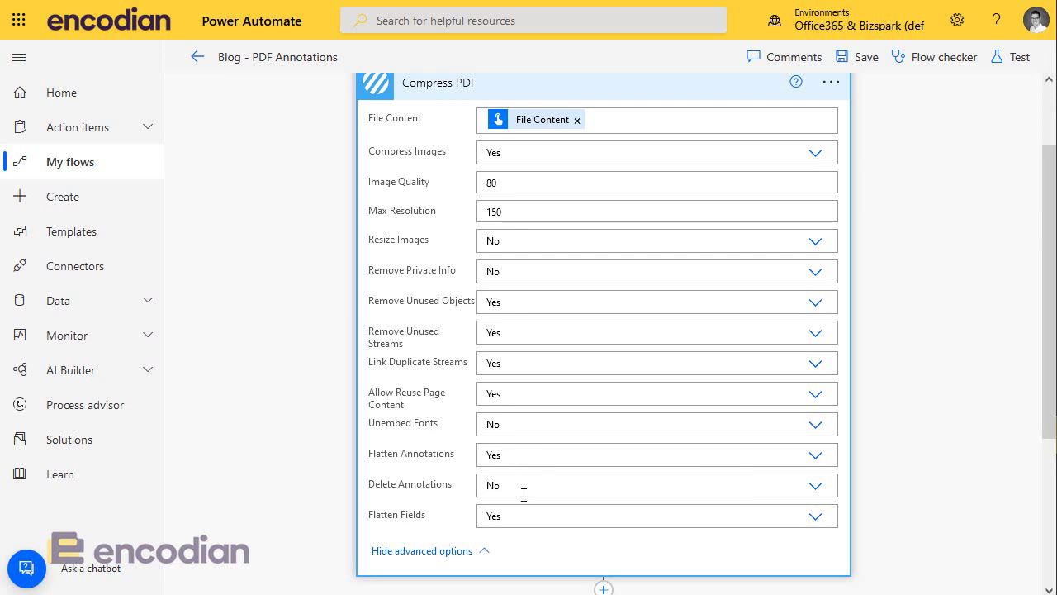
scroll(515, 457, "up", 2)
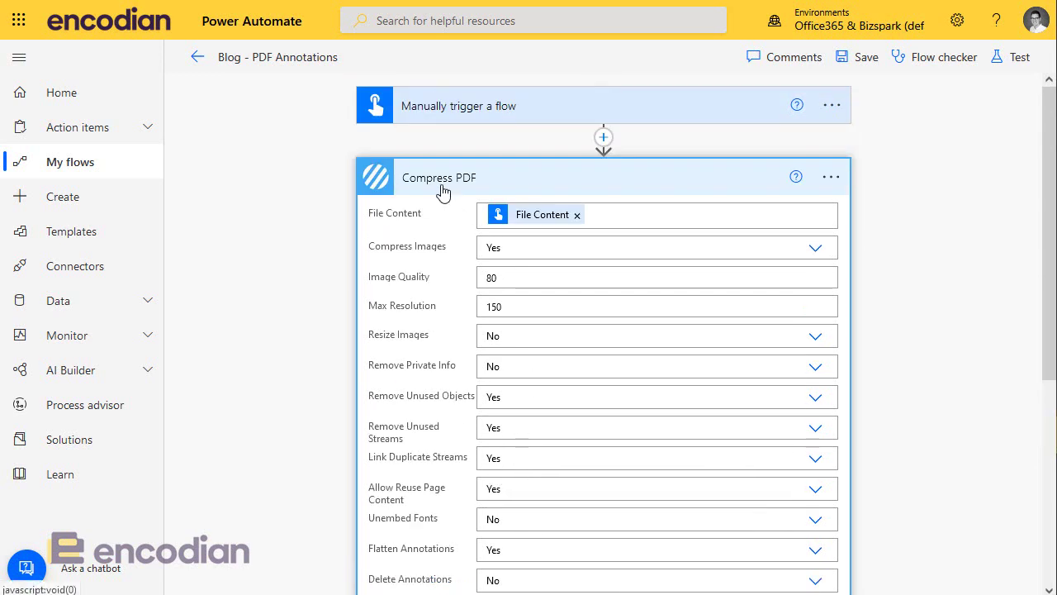
left_click(441, 193)
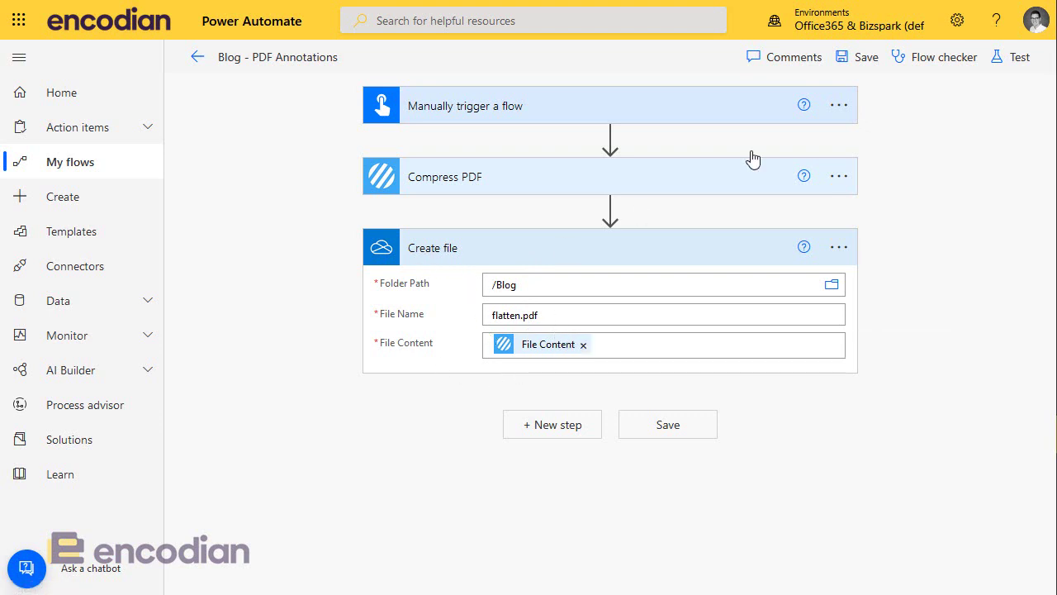
Test the flow manually using 1 - Encodian Demo Document.pdf as the input file.
left_click(1016, 73)
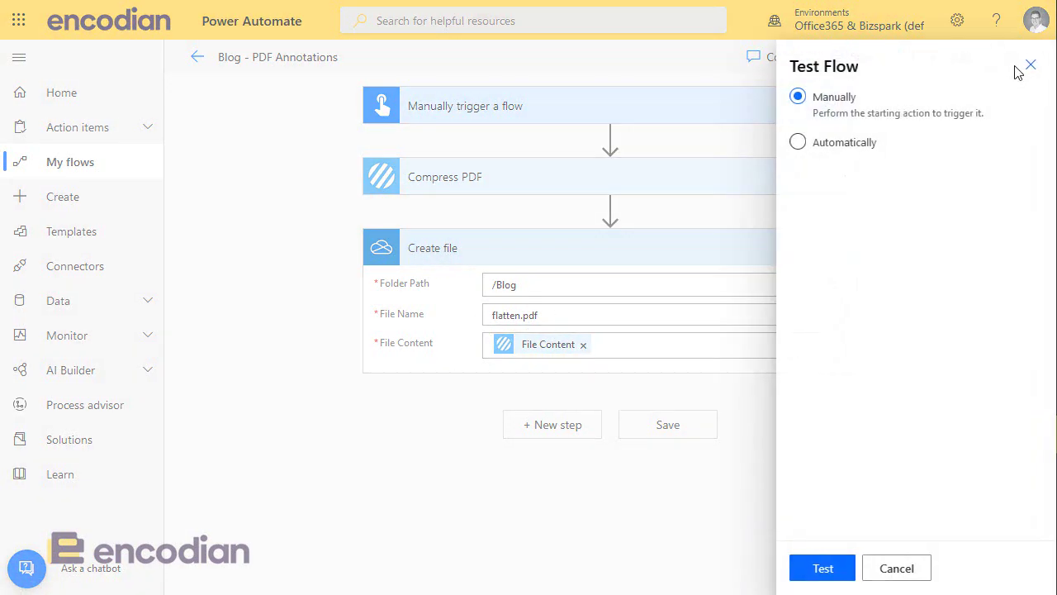
left_click(820, 570)
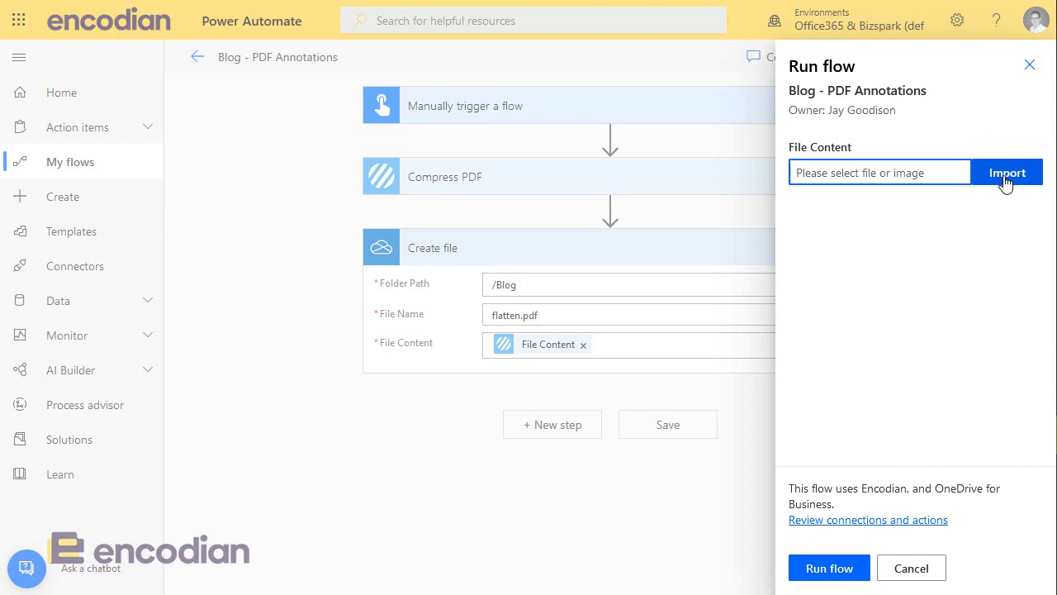
left_click(1006, 184)
left_click(389, 49)
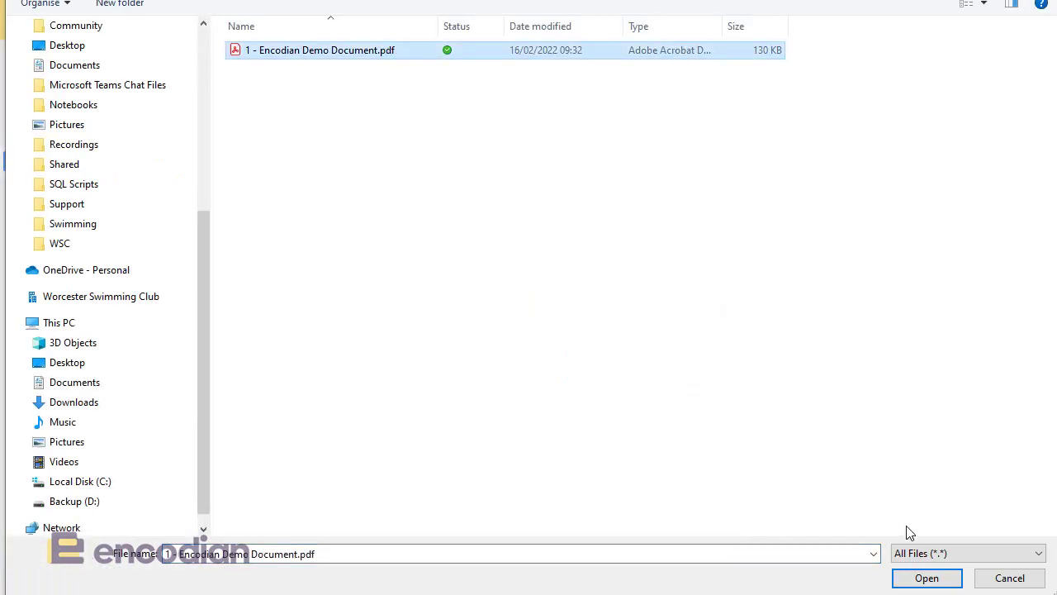
left_click(921, 574)
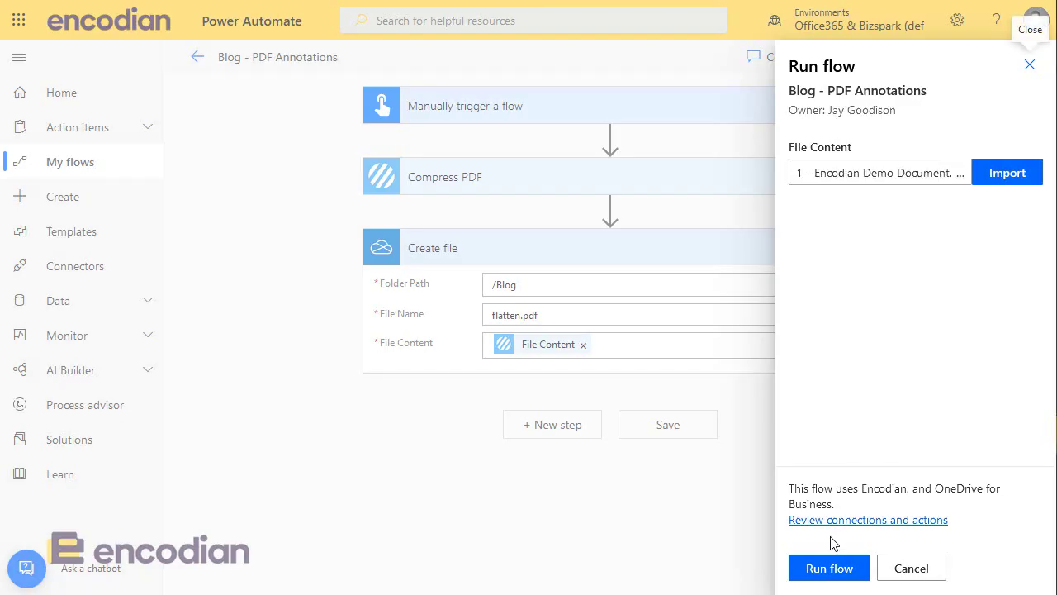
left_click(831, 570)
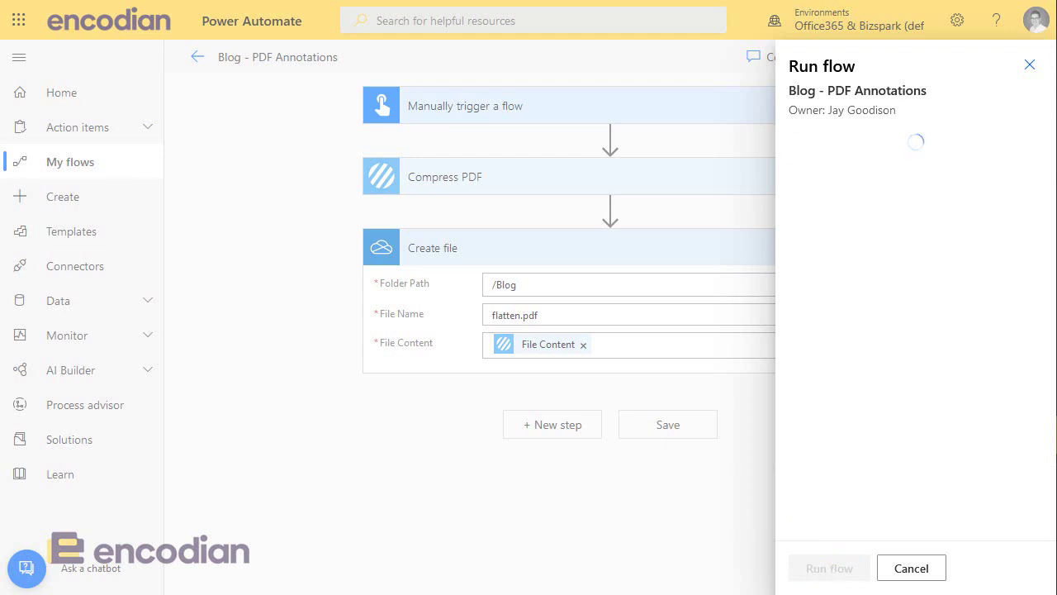
left_click(821, 569)
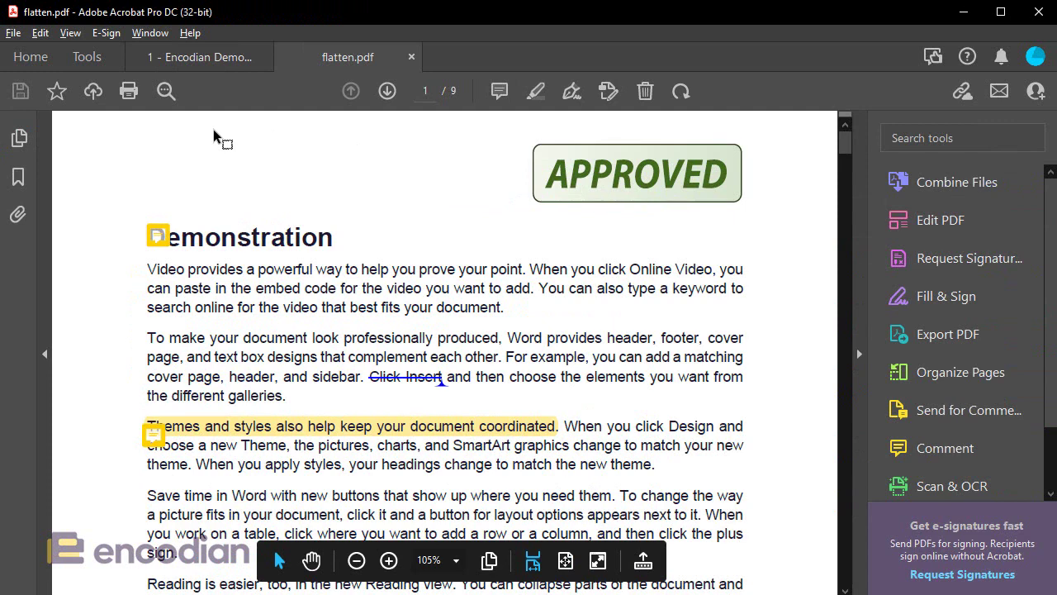
Bring up flatten.pdf in Acrobat next to the original demo document.
key("alt+Tab")
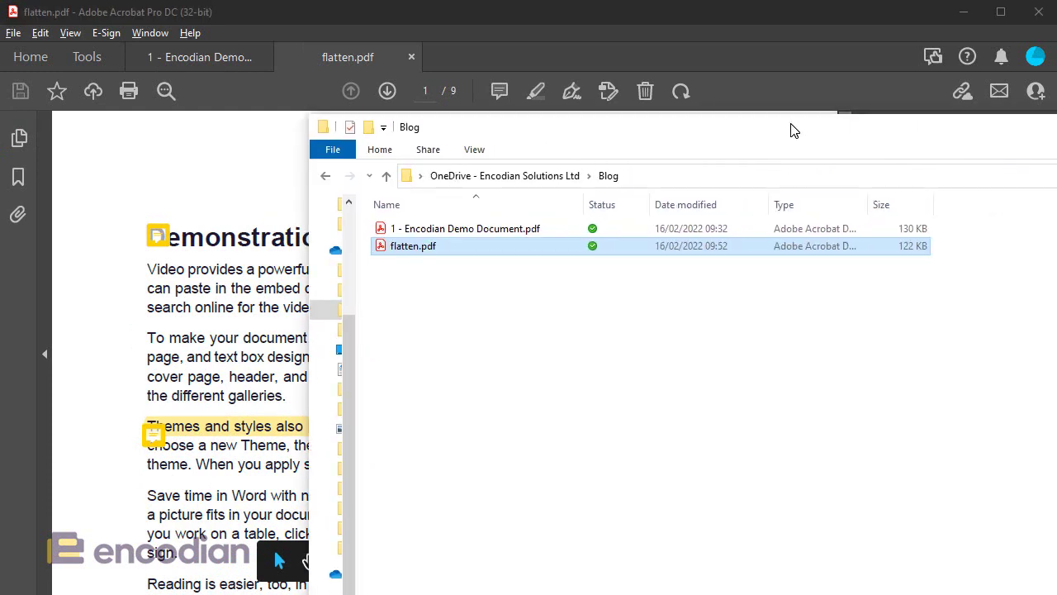
key("alt+Tab")
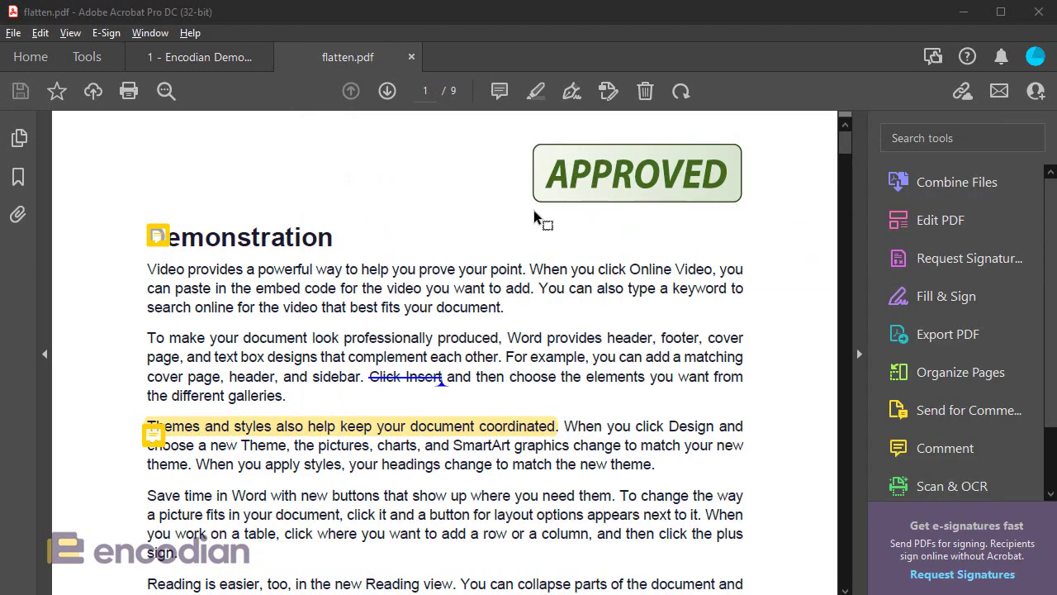
left_click(201, 59)
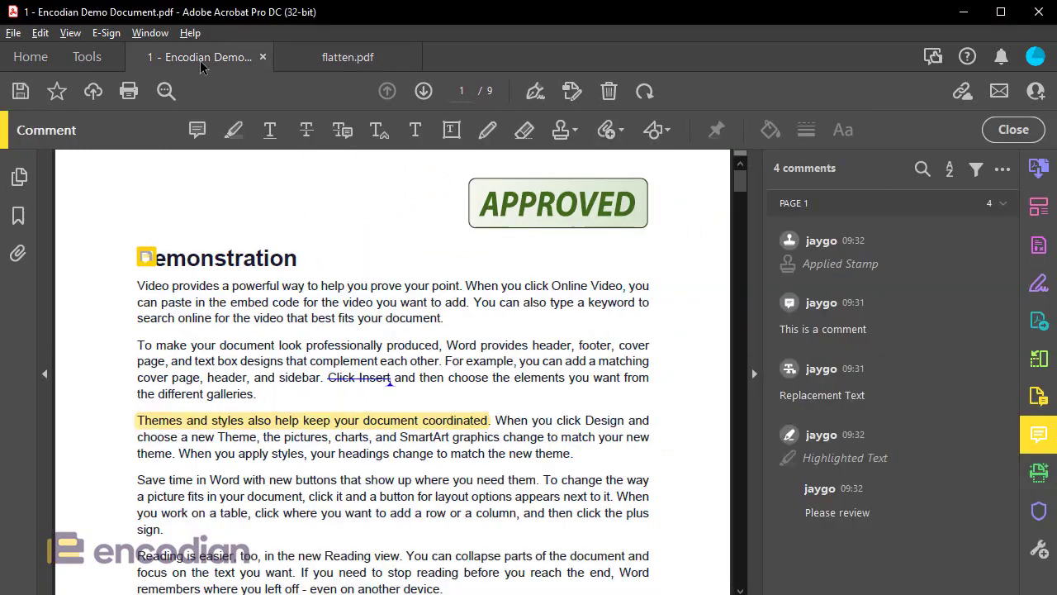
left_click(340, 71)
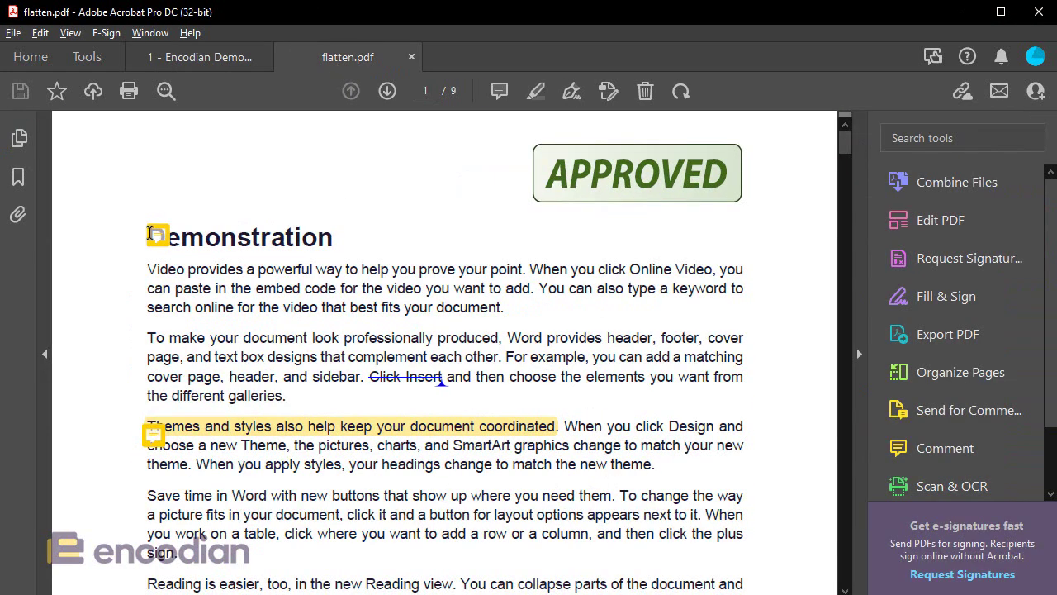
Select text on flatten.pdf to show burnt-in marks, comparing against the original's comments.
left_click_drag(234, 426, 404, 427)
left_click(396, 471)
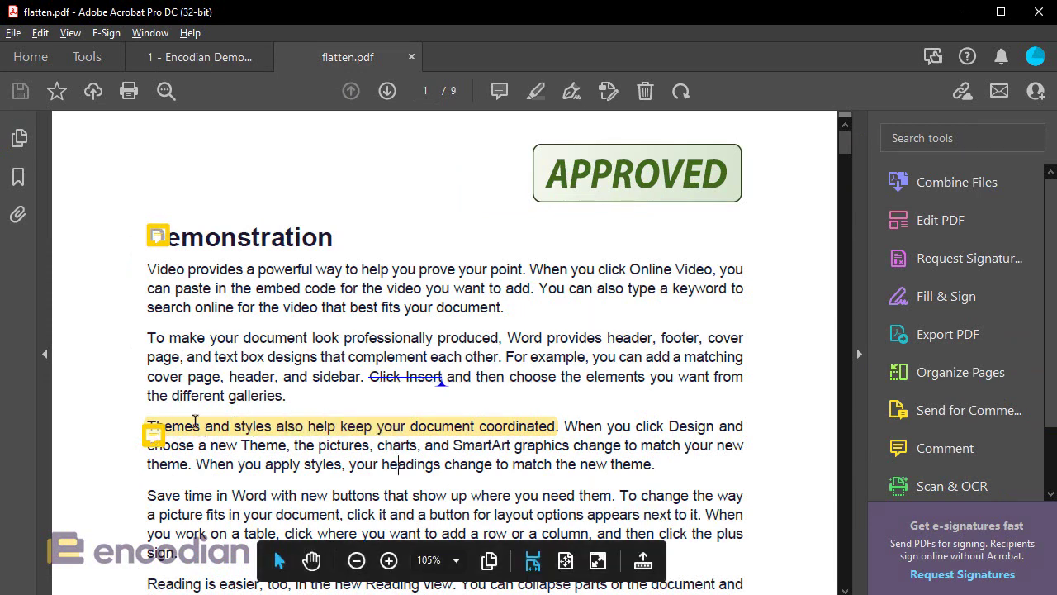
left_click(212, 61)
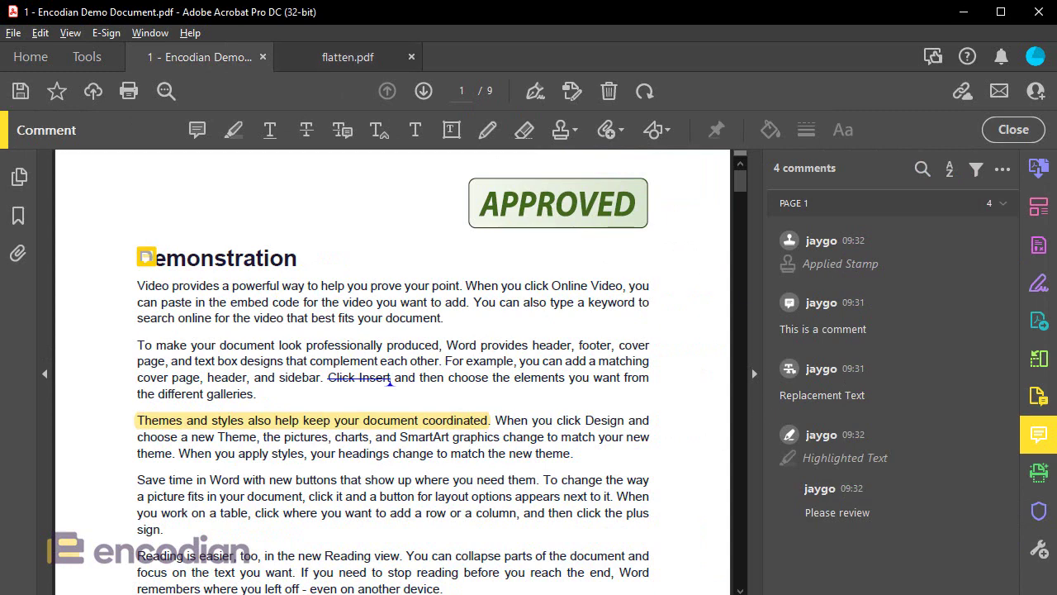
left_click(317, 57)
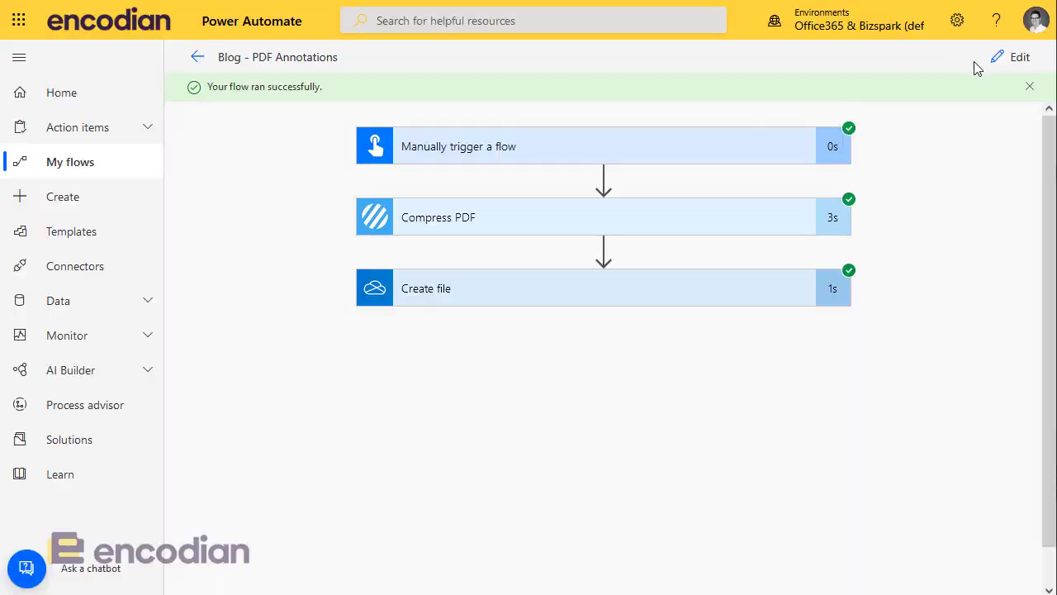
In Compress PDF, set Delete Annotations to Yes and Flatten Annotations to No.
left_click(1017, 59)
left_click(525, 200)
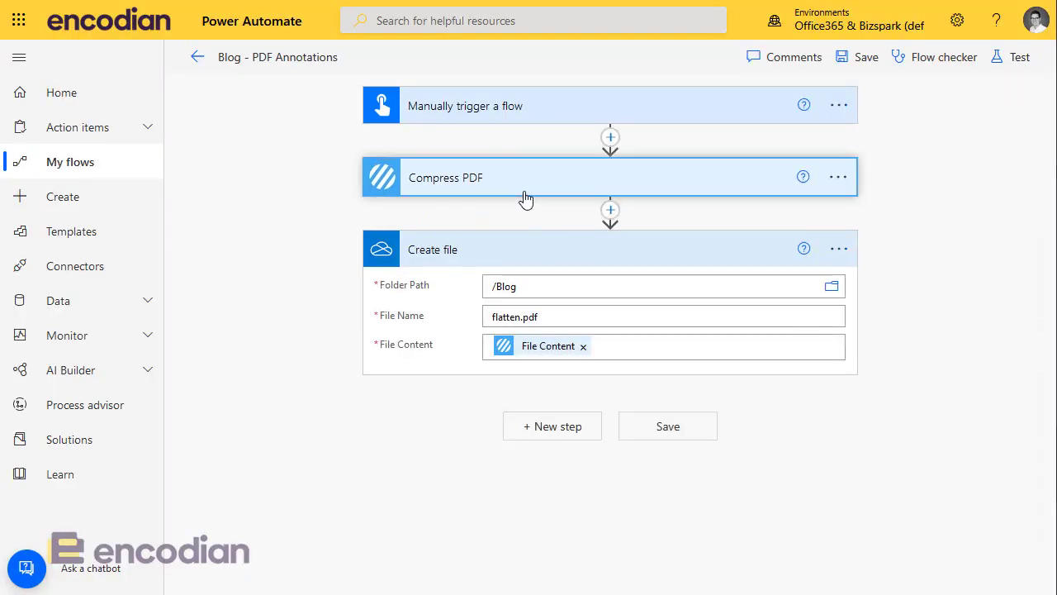
scroll(531, 314, "down", 3)
left_click(518, 354)
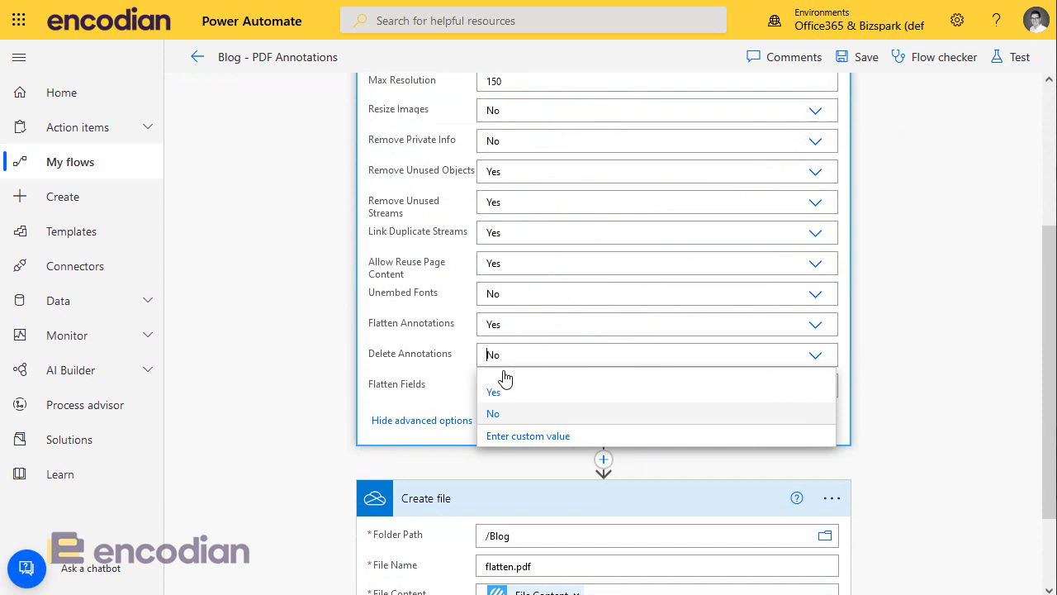
left_click(498, 393)
left_click(528, 331)
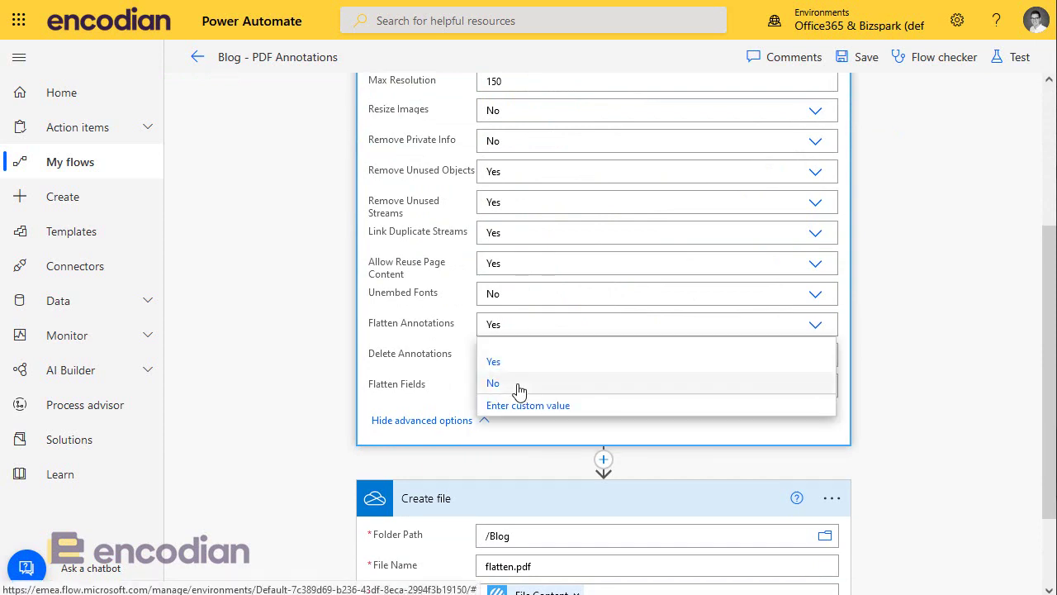
left_click(488, 387)
Change the output file name from flatten.pdf to delete.pdf.
scroll(501, 450, "down", 1)
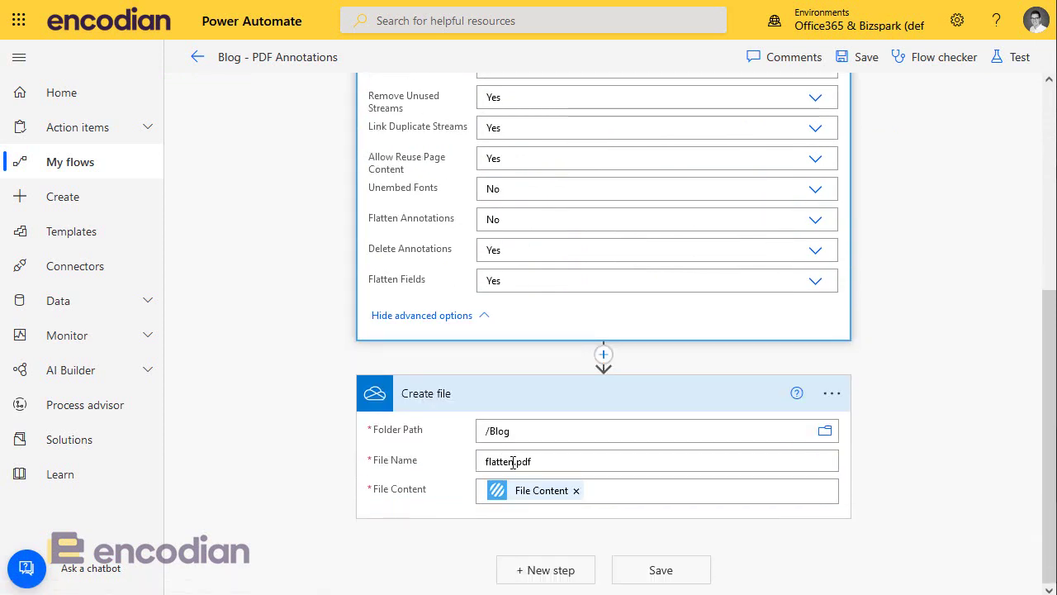
double_click(504, 461)
key("BackSpace")
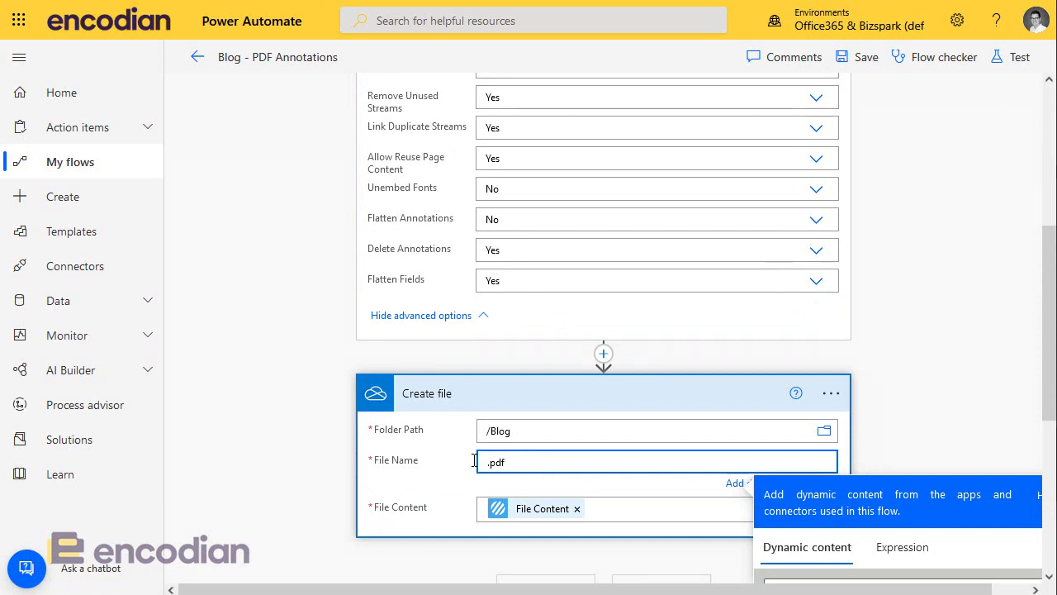
type("delete")
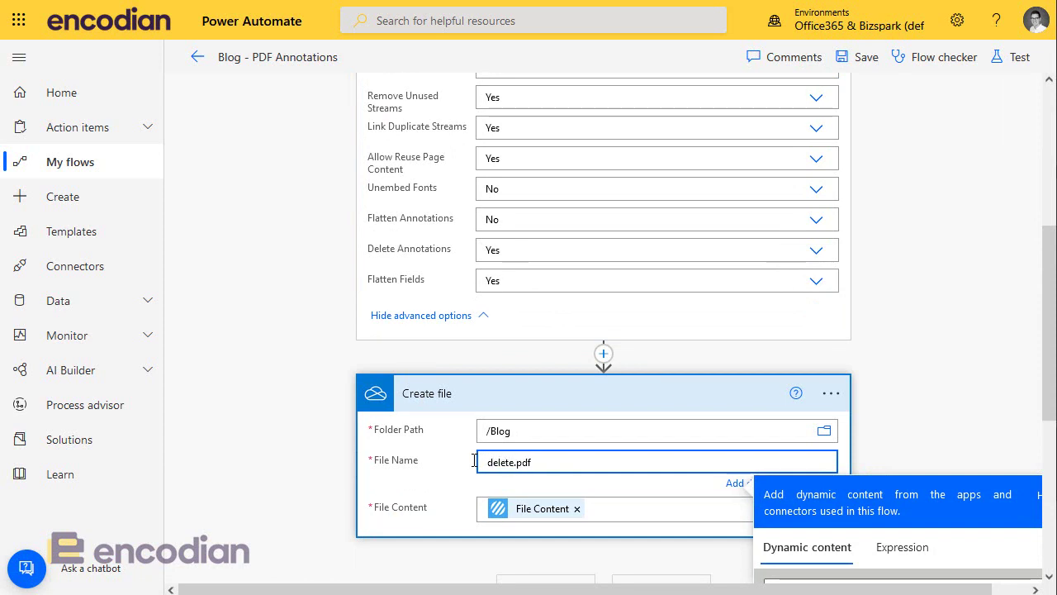
left_click(955, 428)
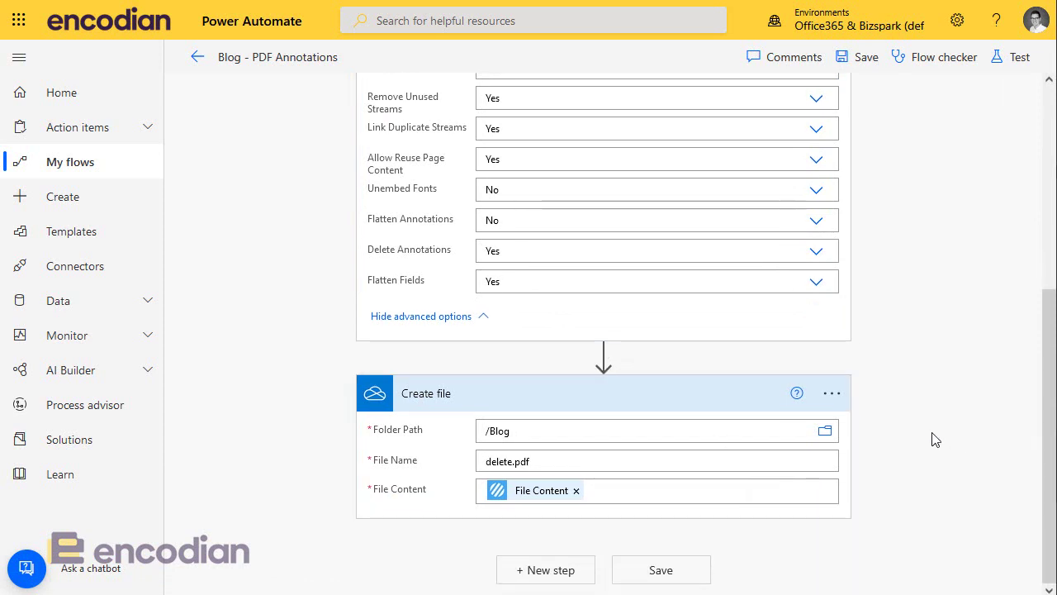
left_click(1003, 59)
Save & Test the flow with the latest trigger run, then check the Blog folder.
left_click(797, 142)
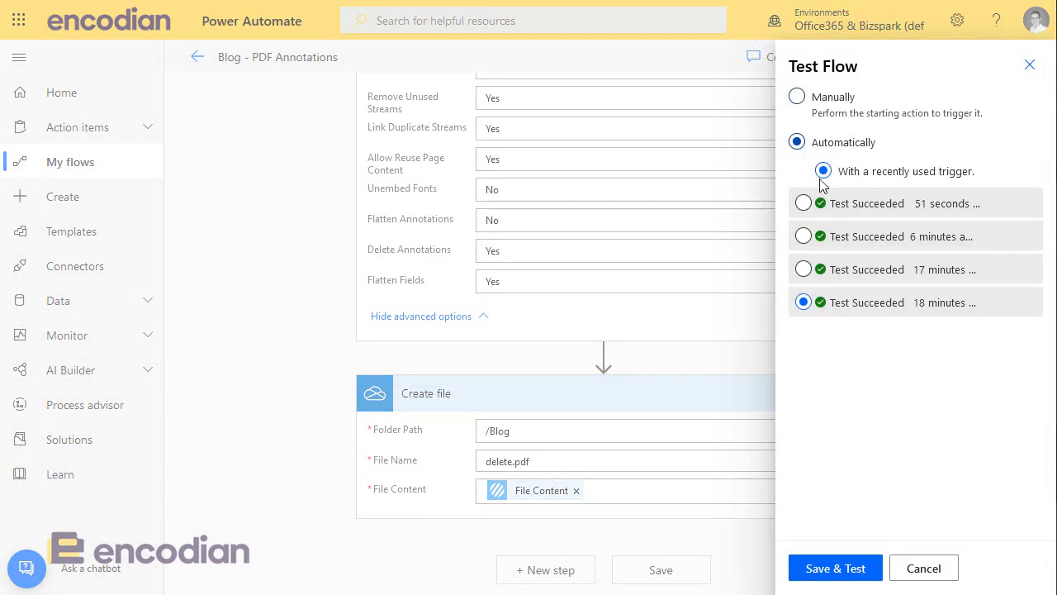
left_click(838, 213)
left_click(836, 569)
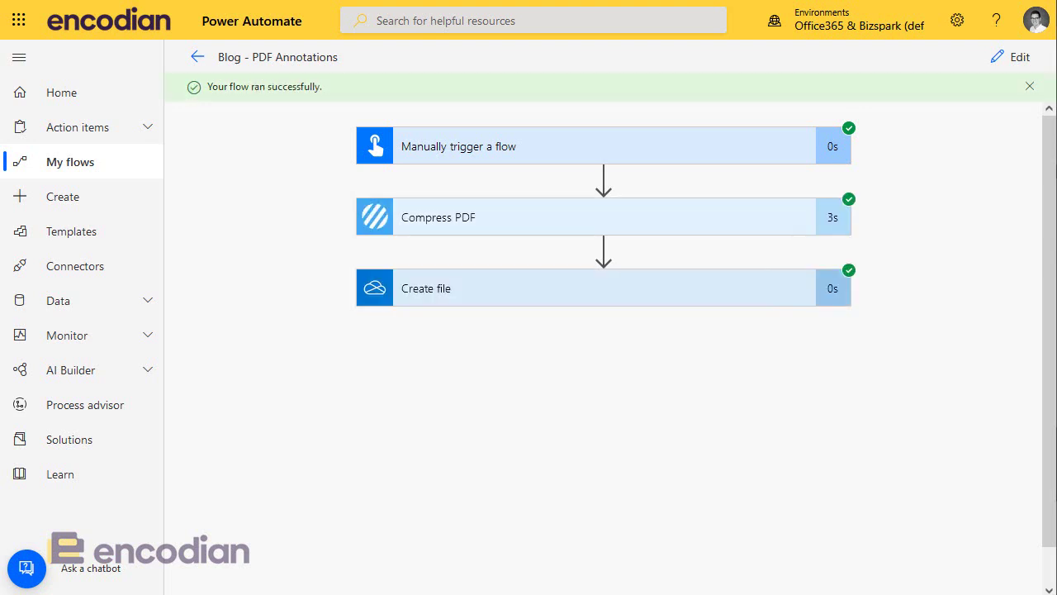
key("alt+Tab")
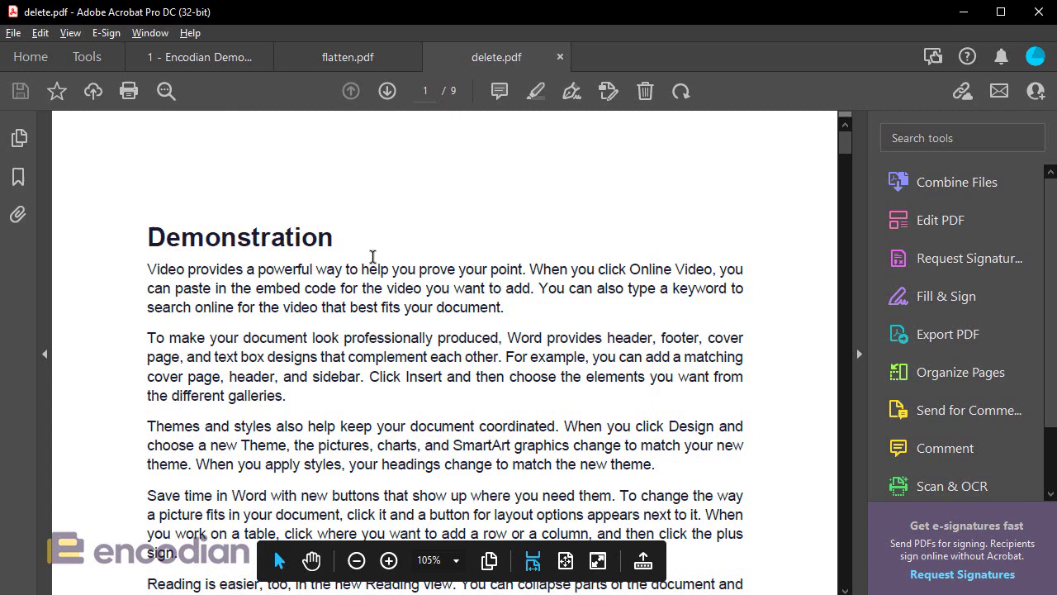
Flip between the original, flatten.pdf and delete.pdf tabs to compare their annotations.
left_click(248, 66)
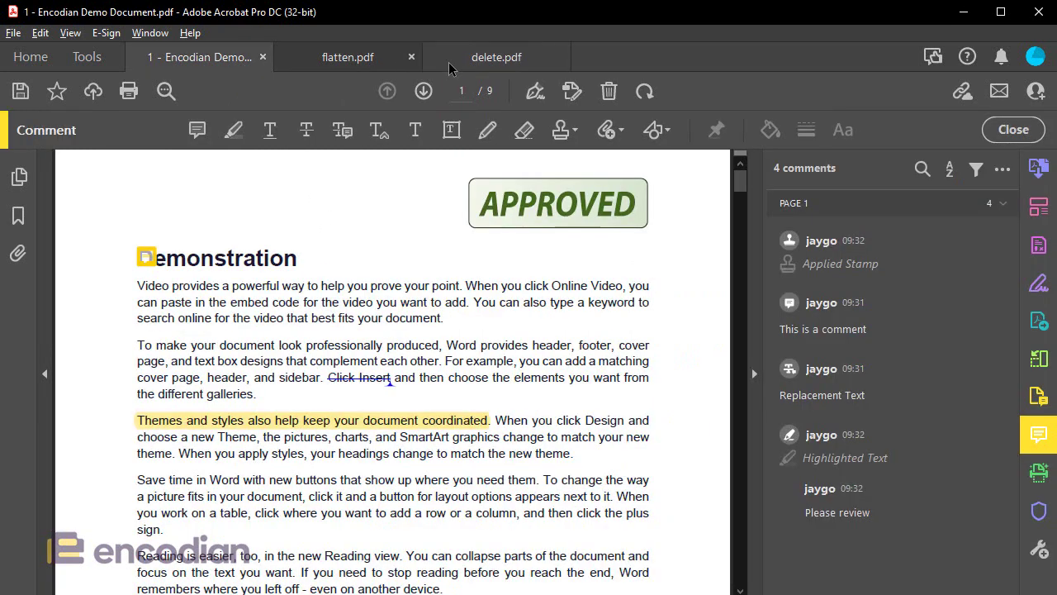
left_click(479, 58)
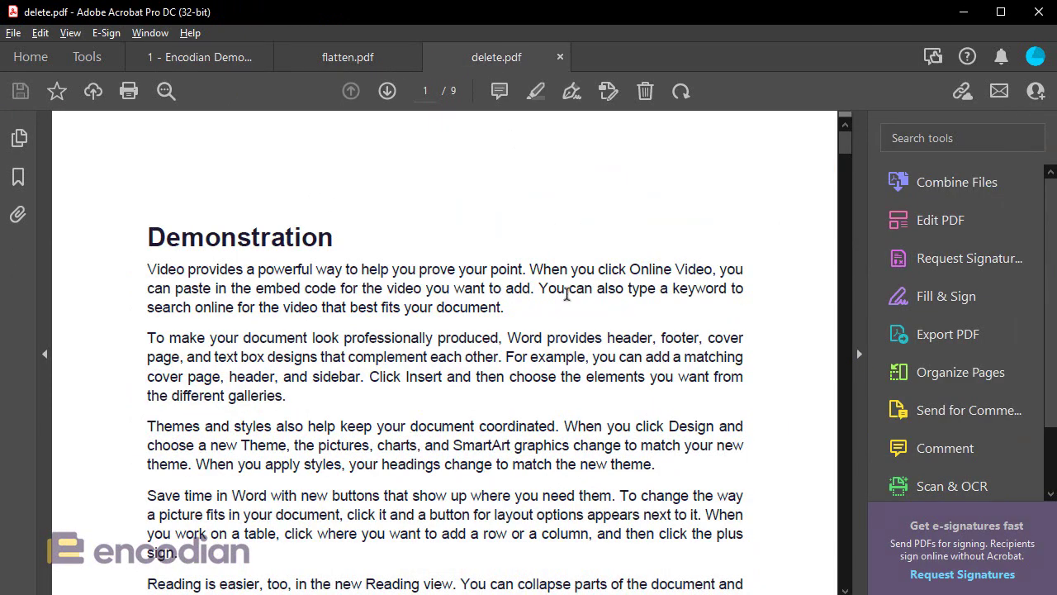
left_click(199, 57)
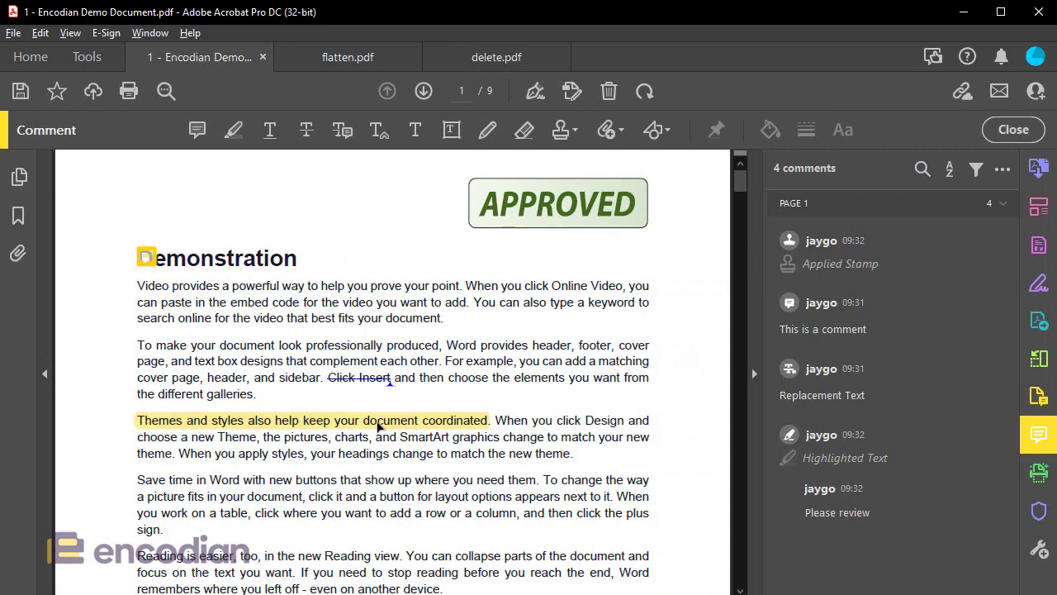
left_click(386, 70)
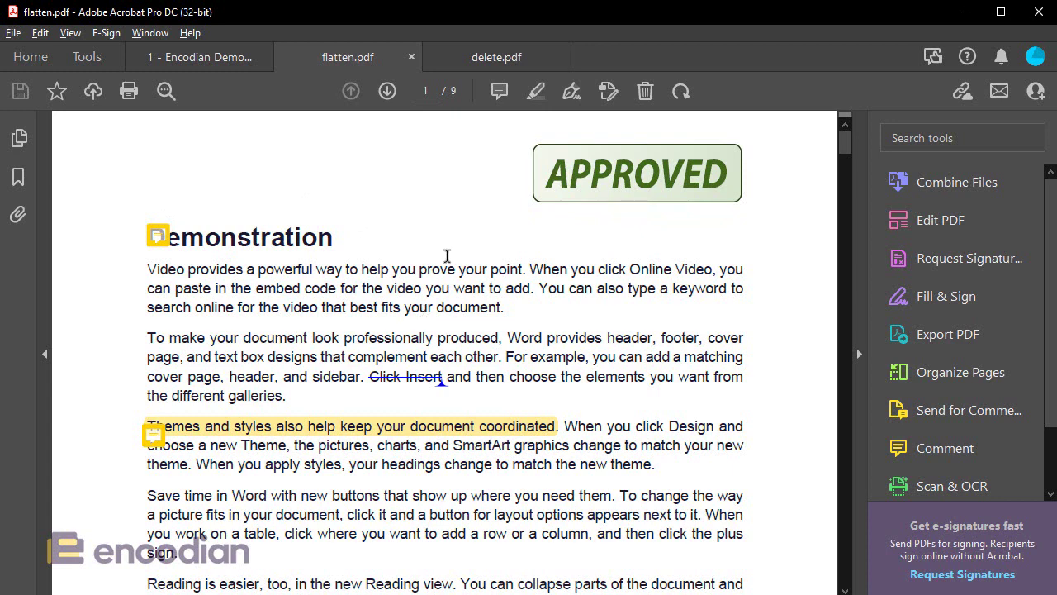
left_click(482, 64)
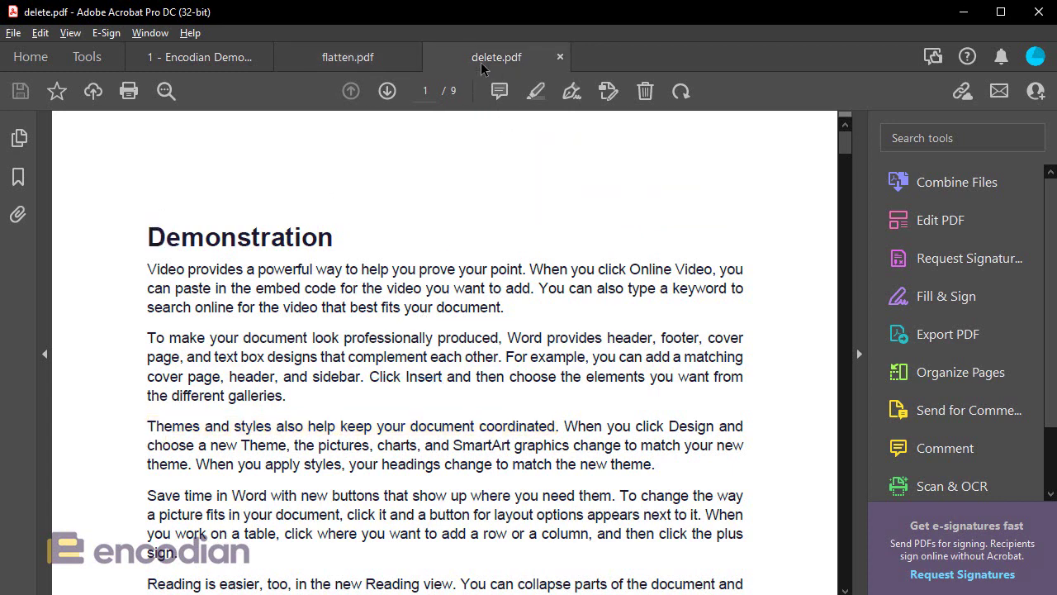